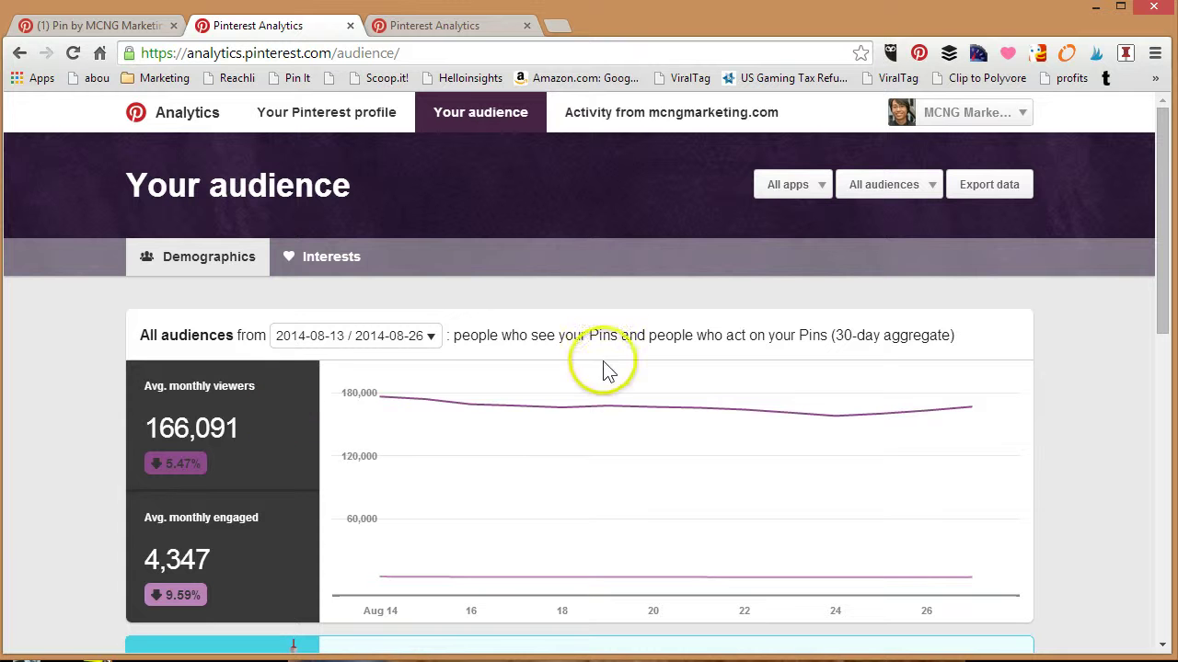
Show the last 7 days of the All audiences chart, and set its date range to 2014-05-25 through 2014-08-26.
click(357, 343)
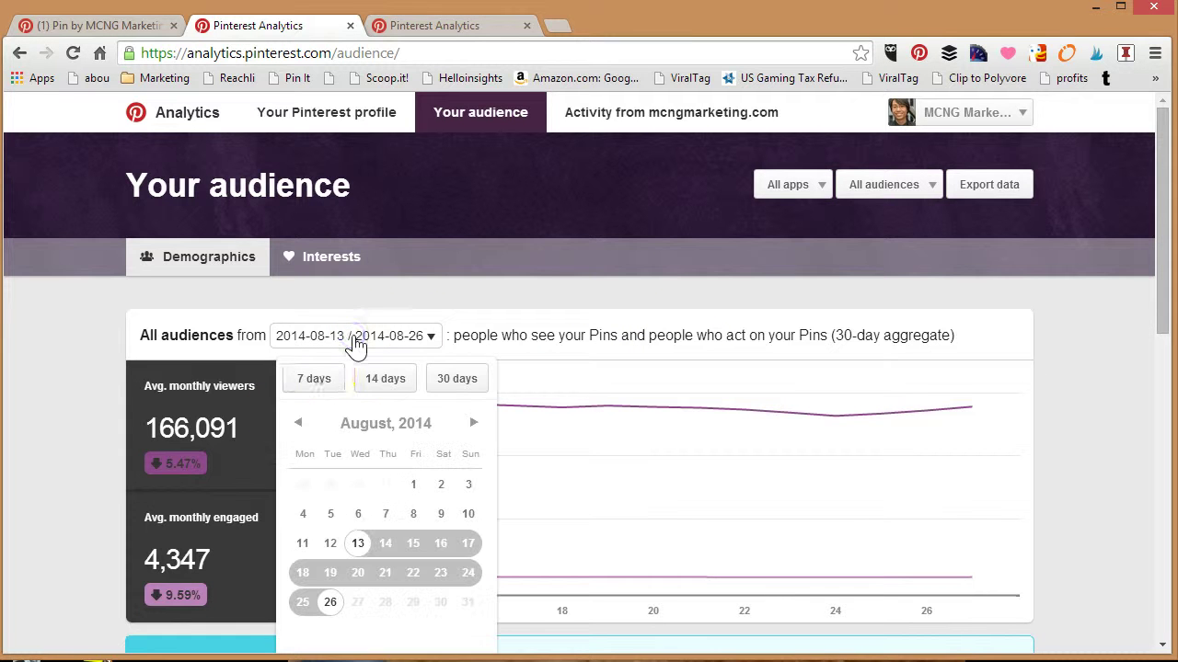
click(324, 381)
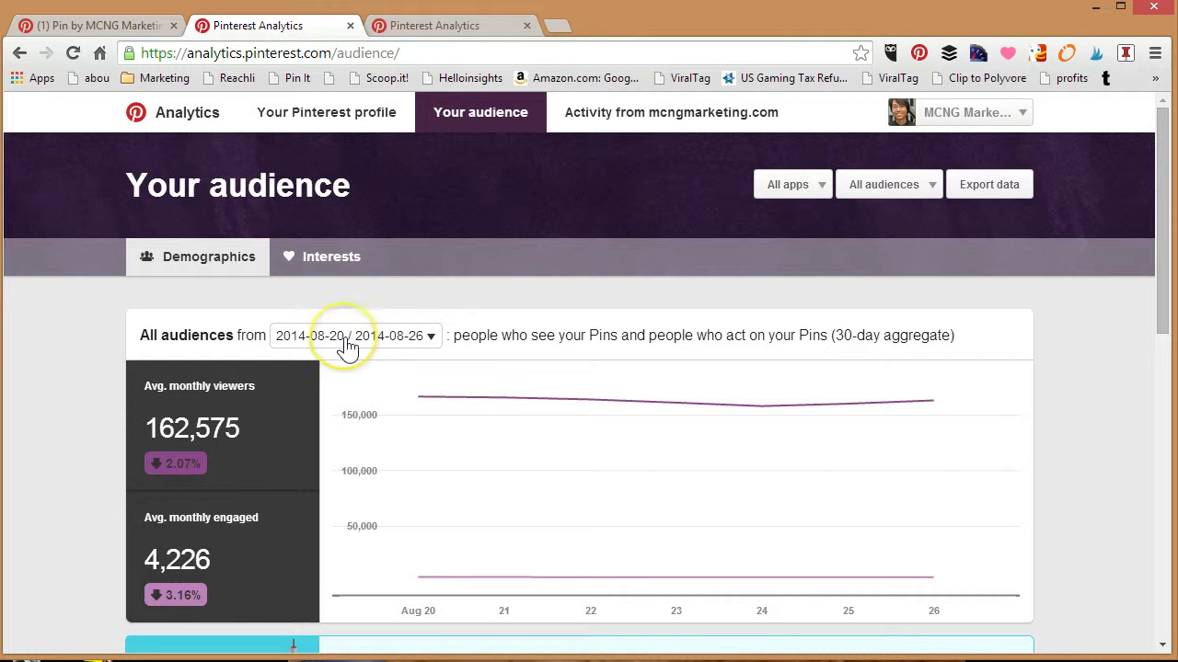
click(347, 342)
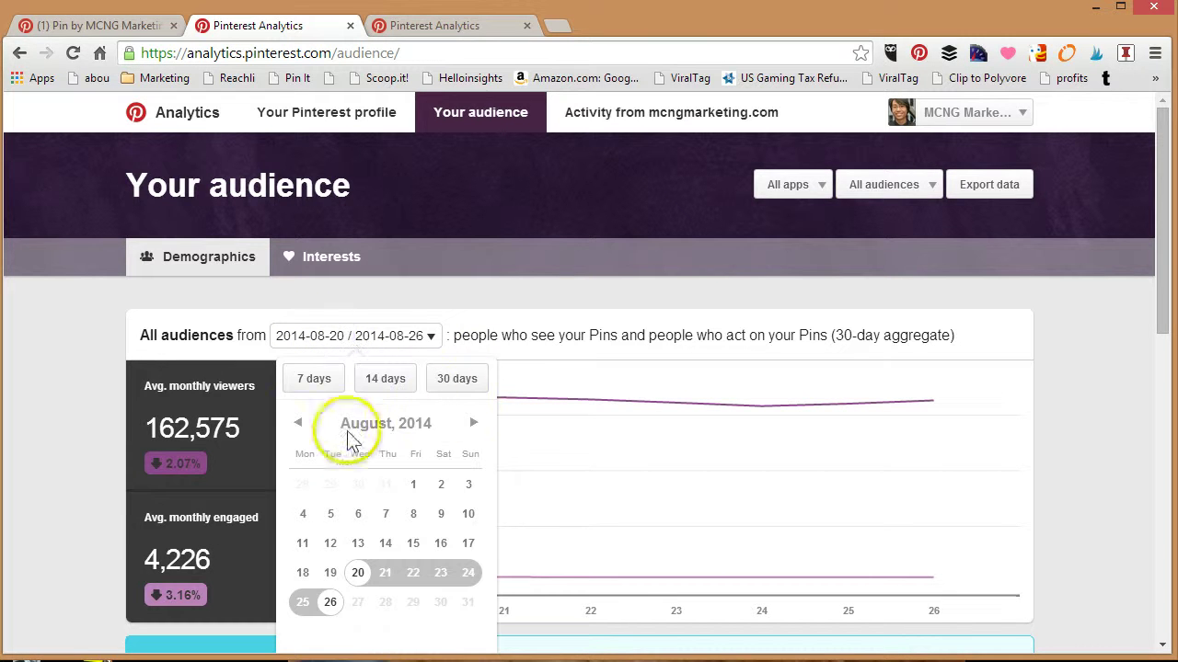
click(297, 422)
click(297, 423)
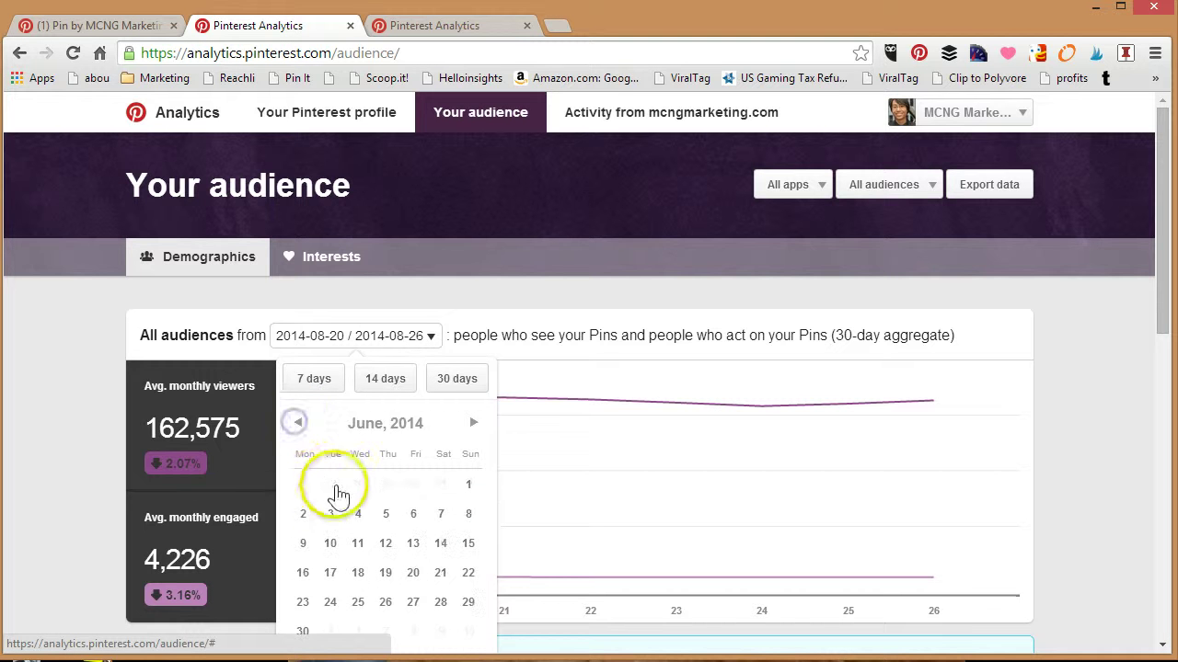
click(297, 423)
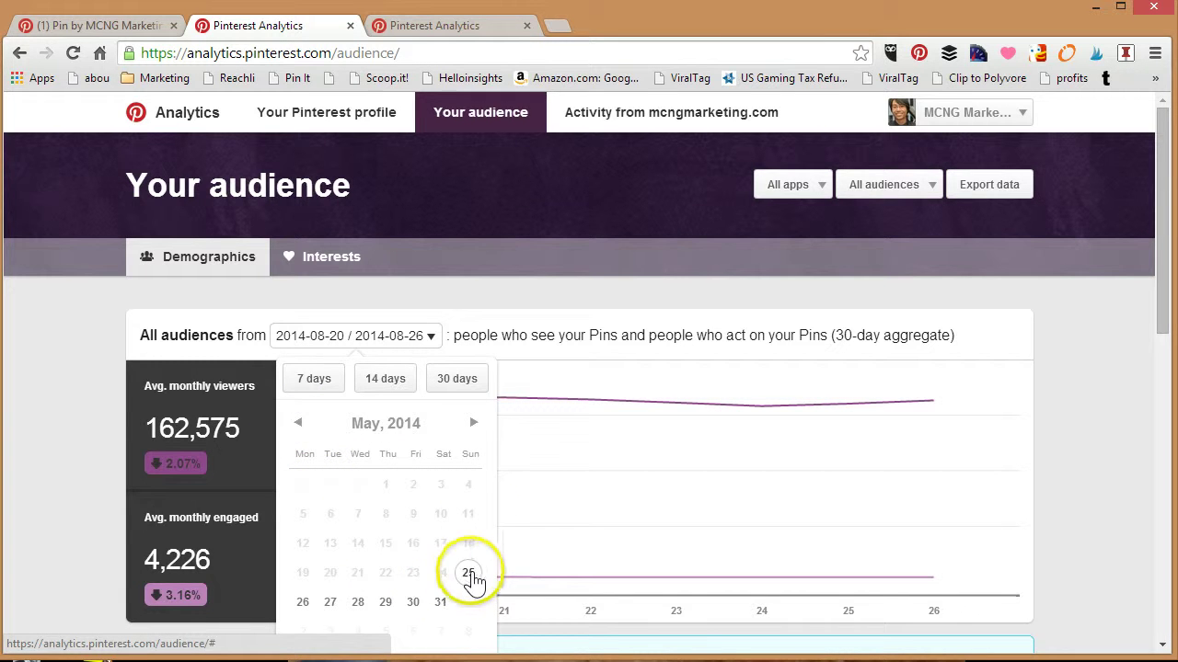
click(473, 423)
click(473, 423)
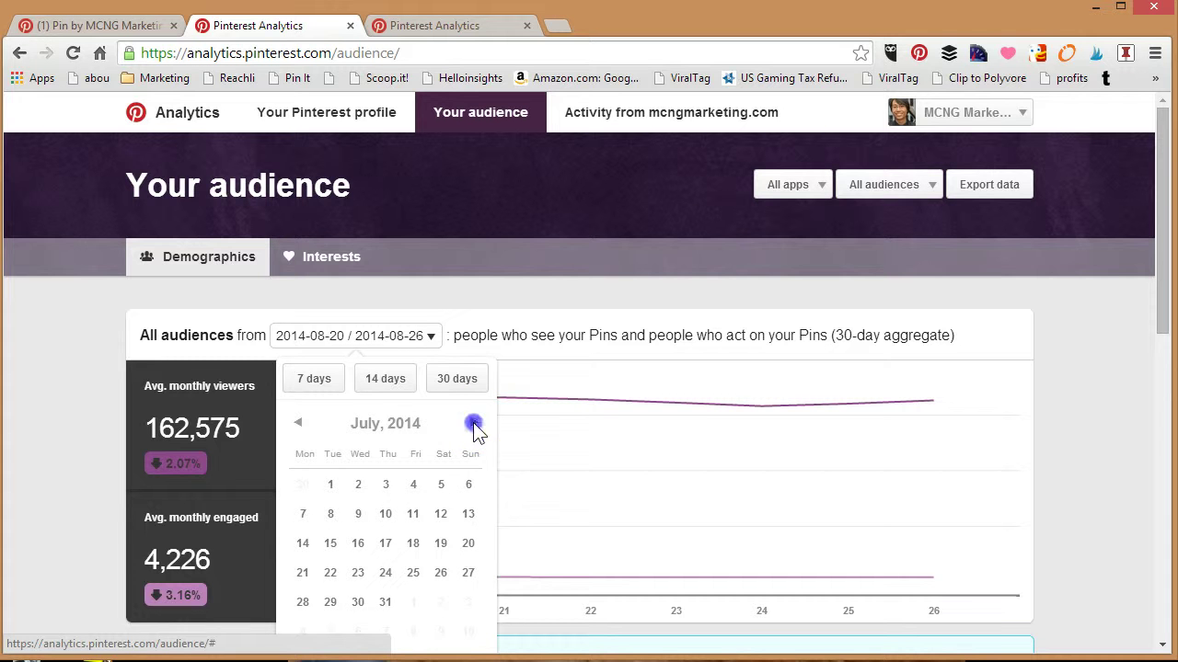
click(473, 422)
click(334, 605)
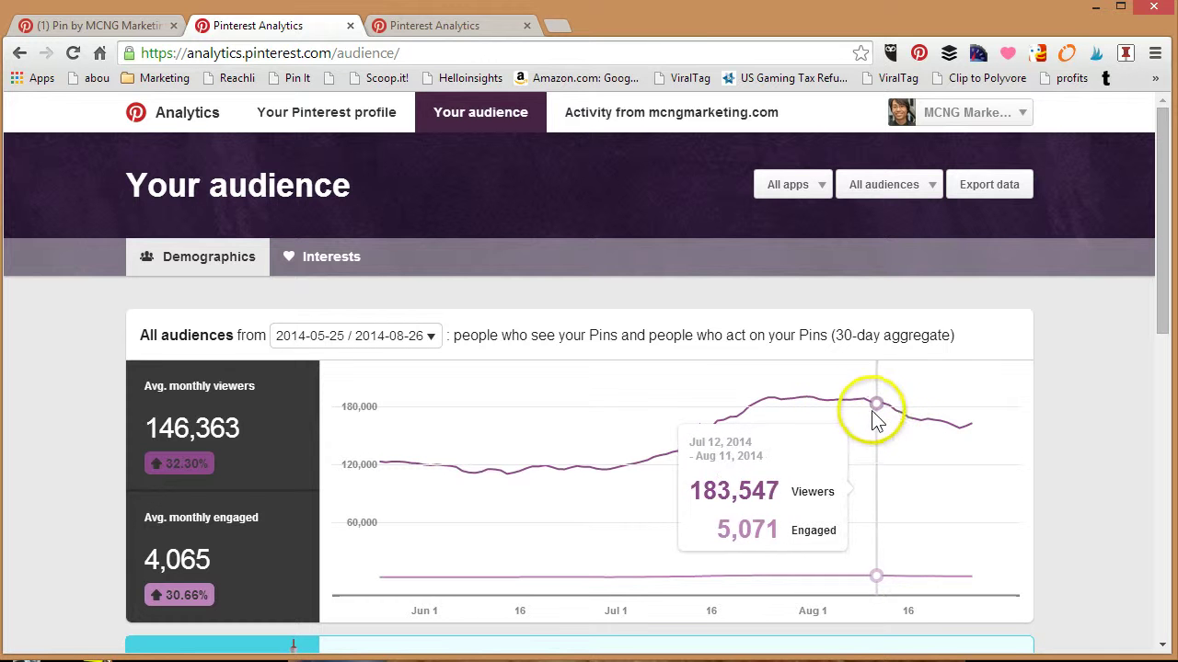
Examine the audience breakdowns by country, metro, language and gender.
scroll(388, 402, down, 3)
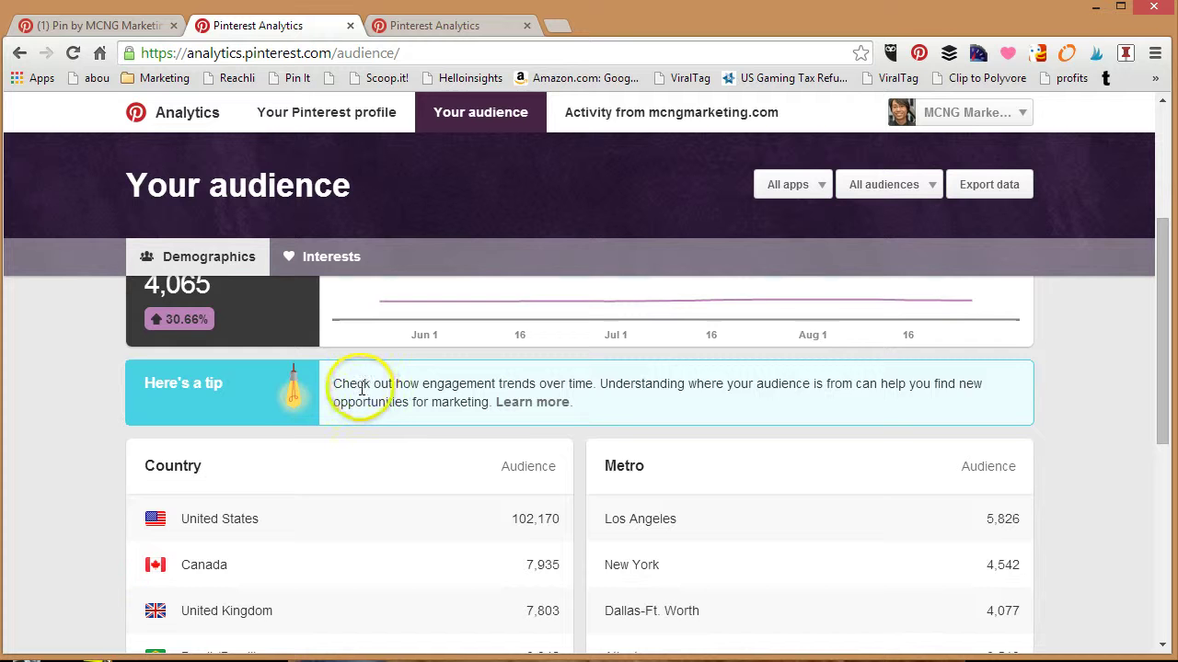
scroll(361, 396, down, 1)
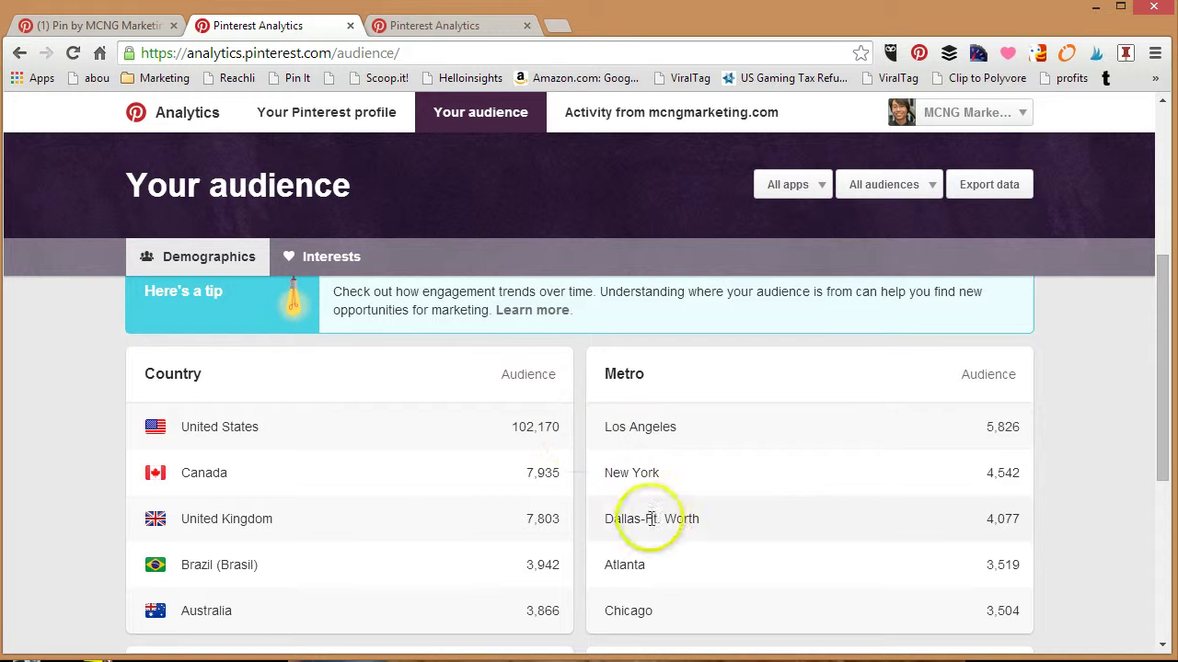
scroll(708, 544, down, 1)
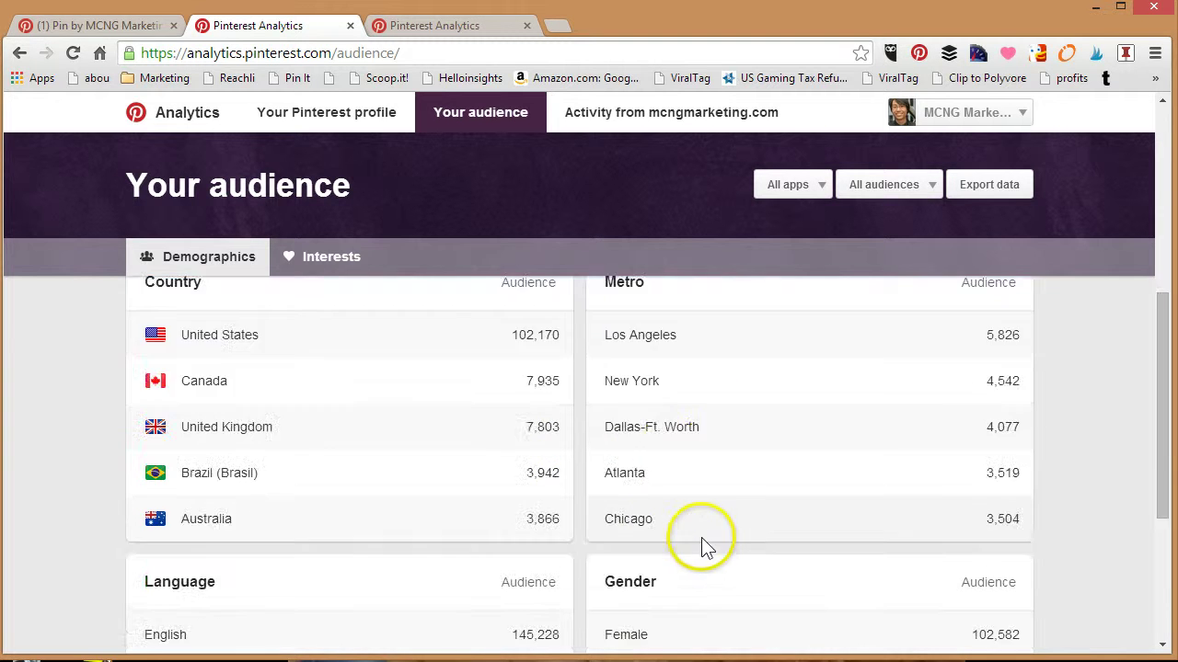
scroll(664, 539, up, 1)
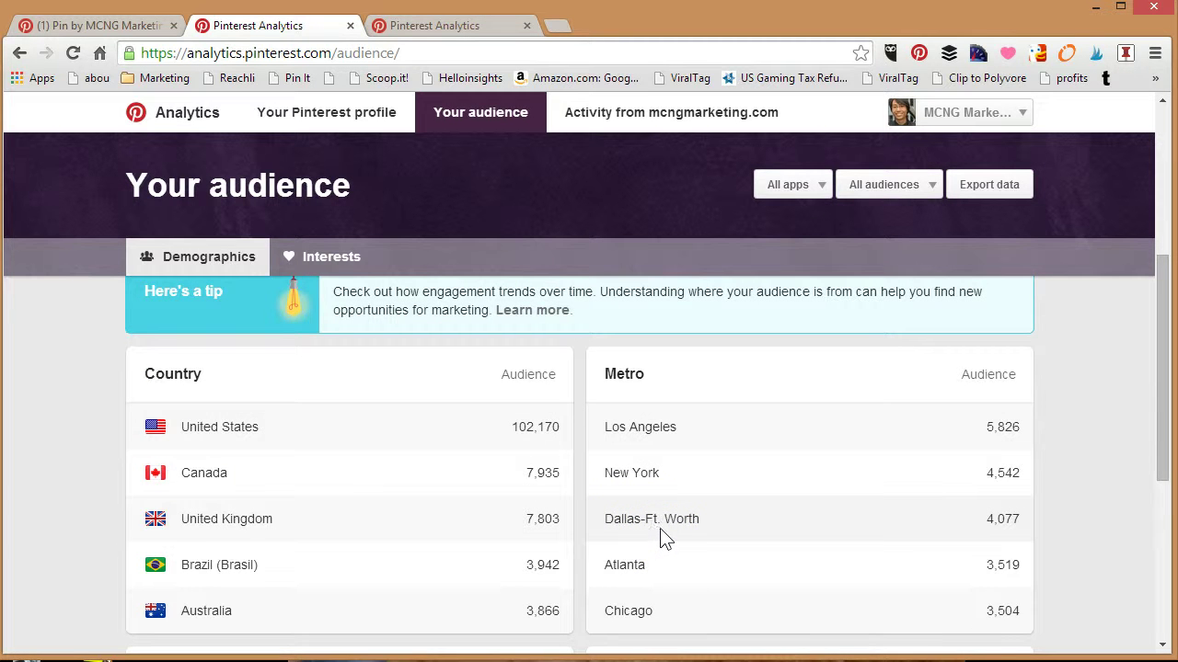
scroll(649, 540, down, 1)
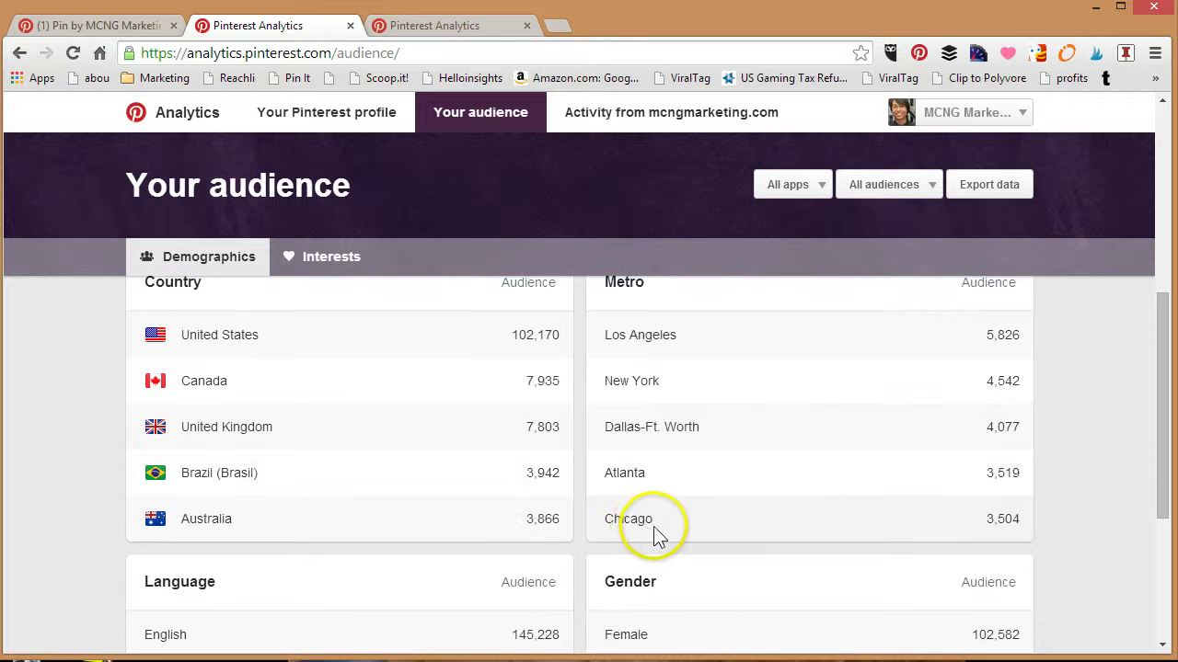
scroll(520, 471, down, 1)
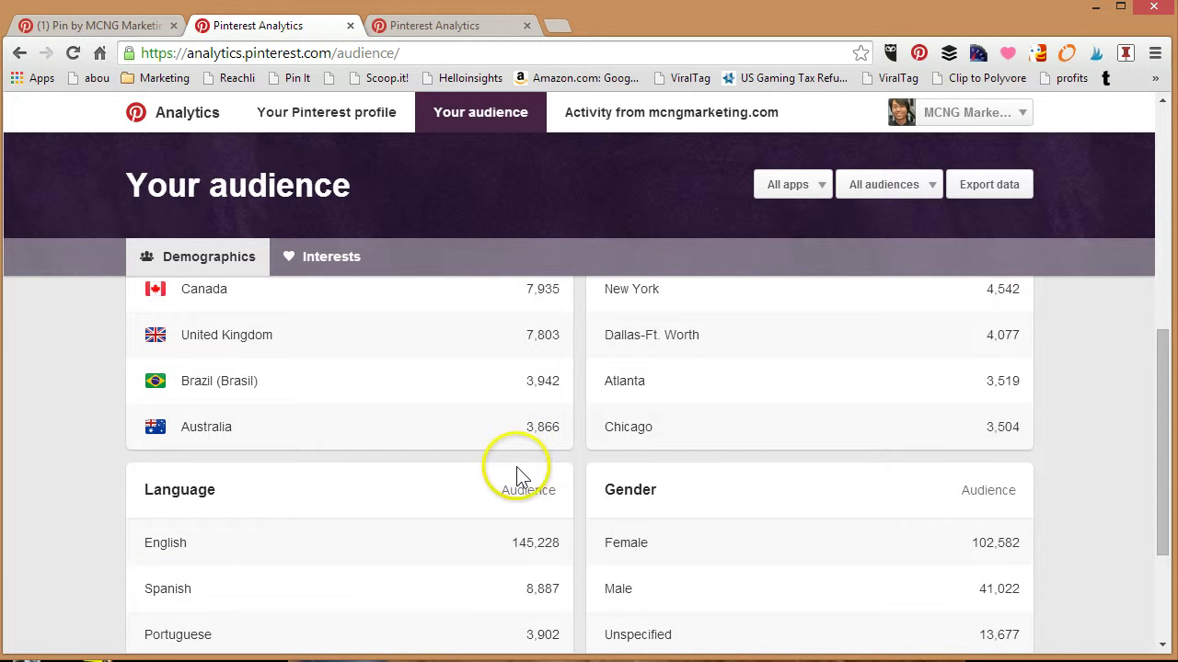
scroll(515, 468, down, 1)
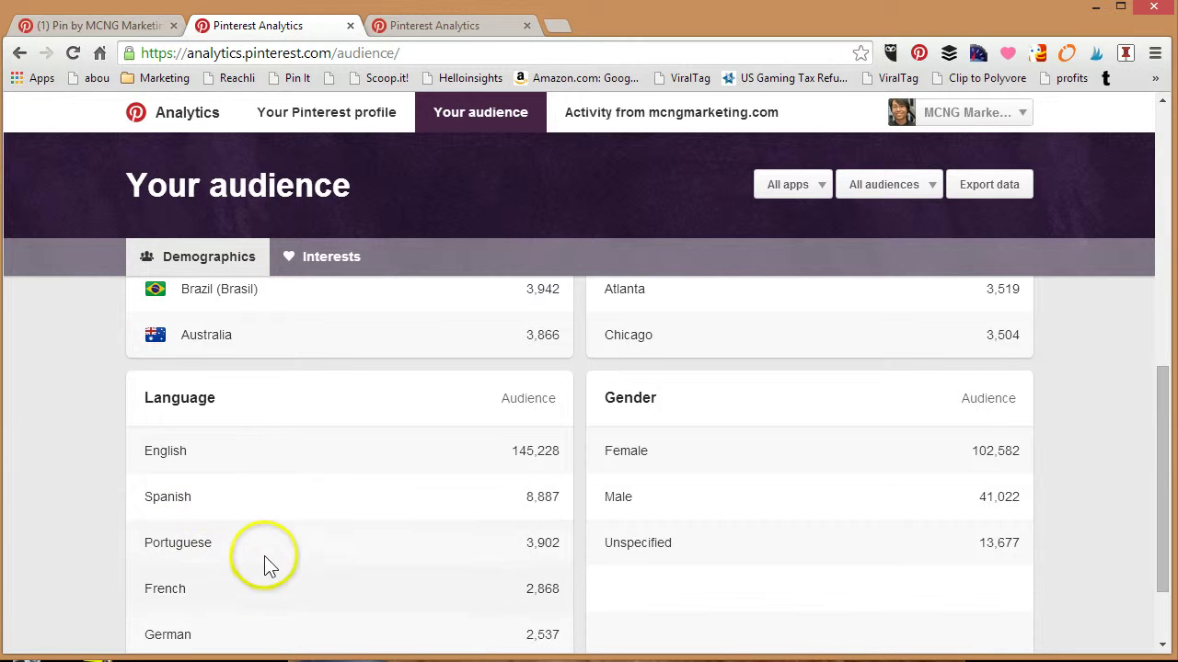
scroll(574, 491, down, 1)
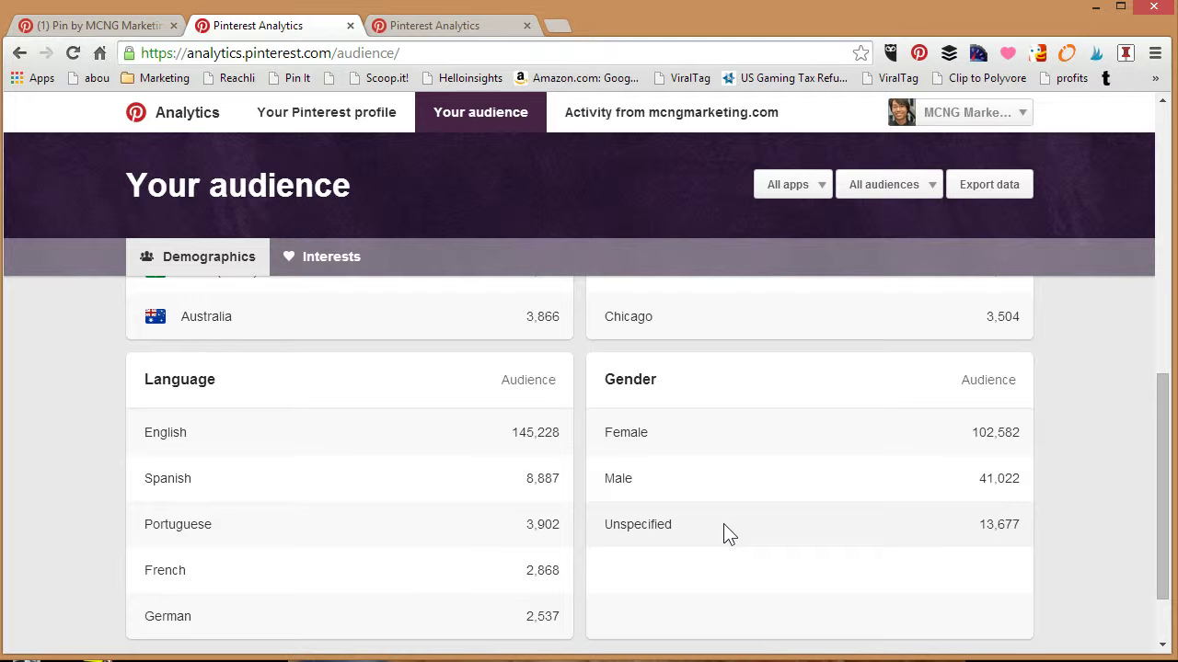
Open the audience's Interests and review the interest categories and the audience boards with lots of your Pins.
scroll(723, 523, up, 6)
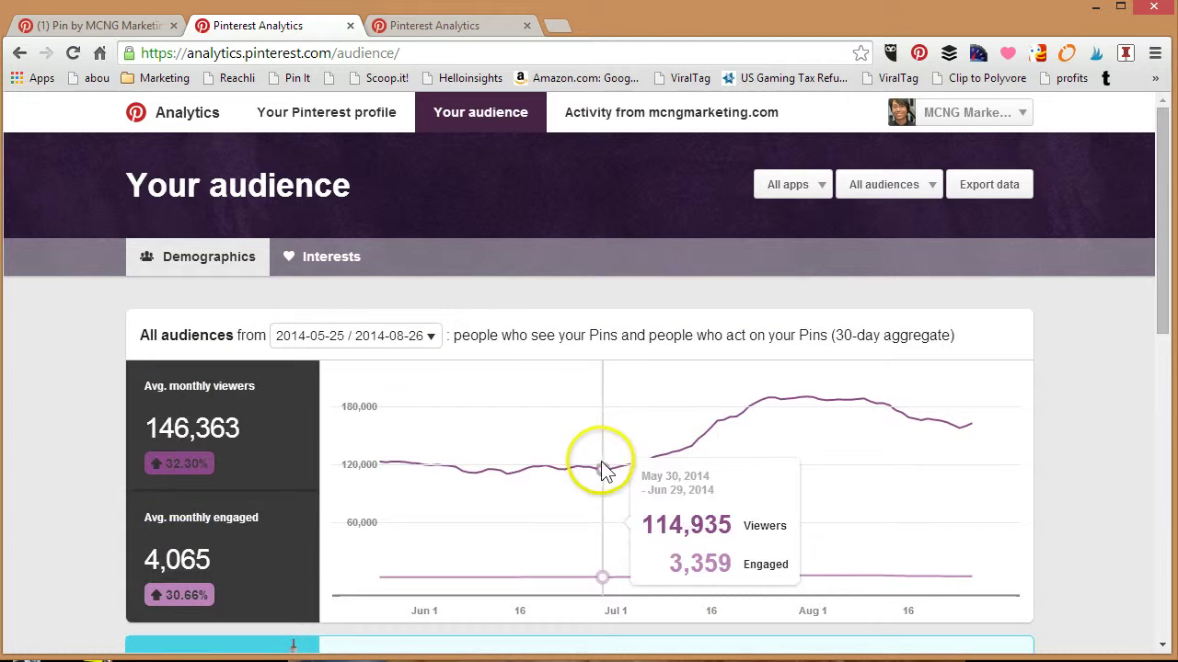
click(325, 268)
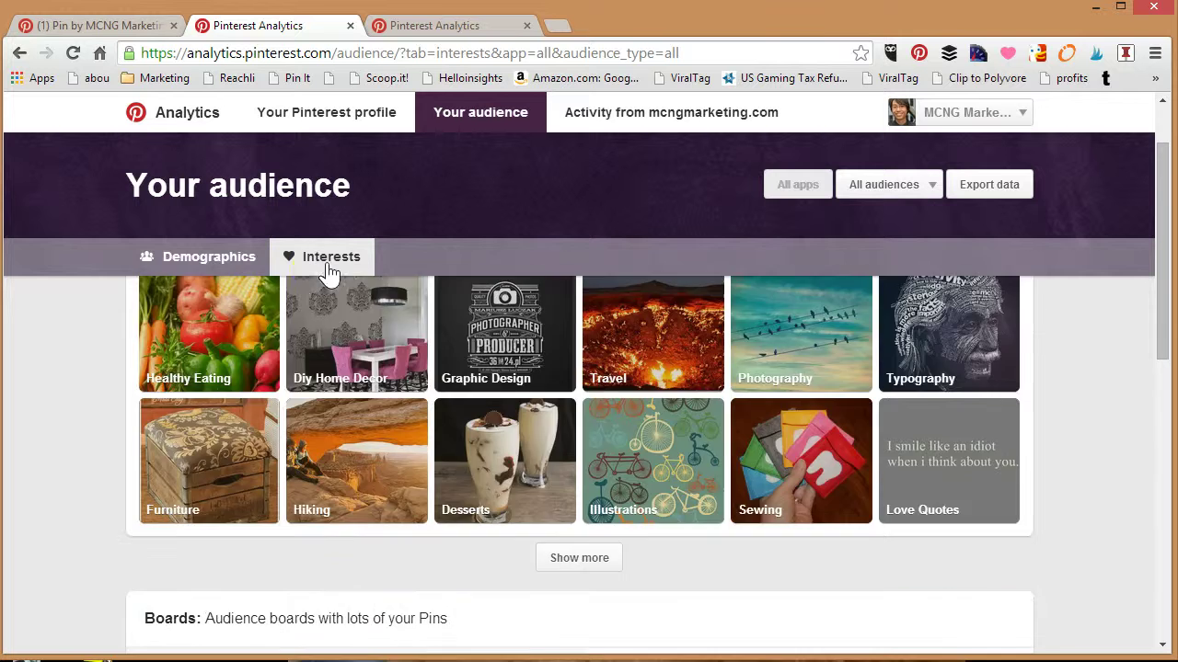
click(331, 271)
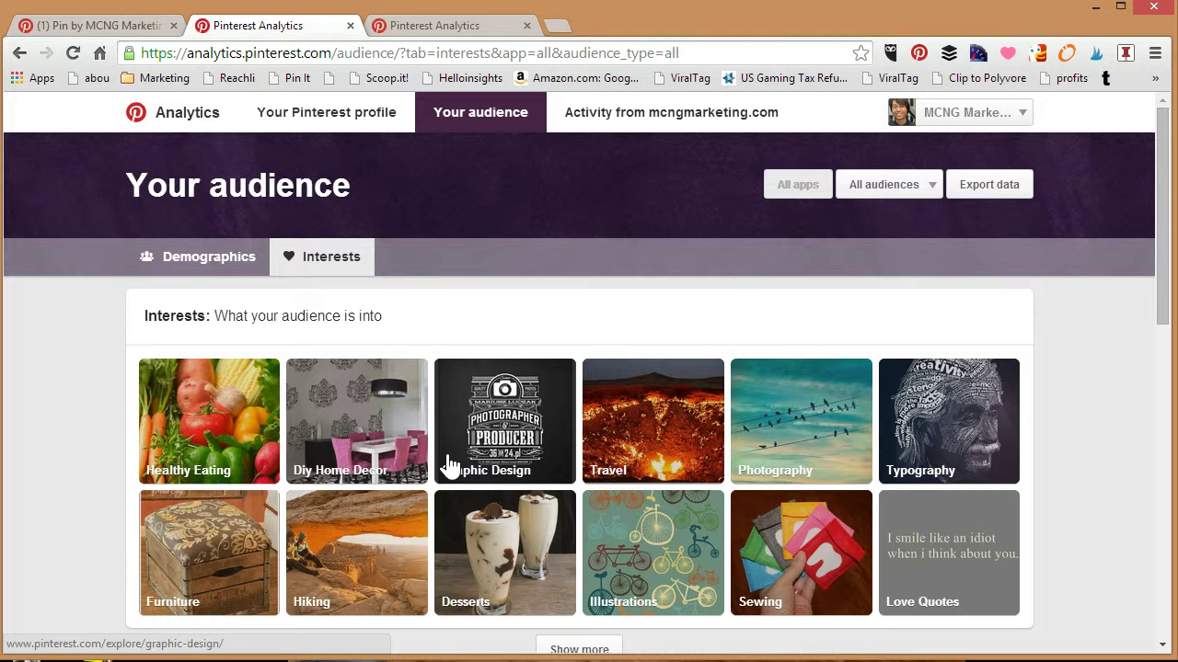
scroll(482, 432, down, 2)
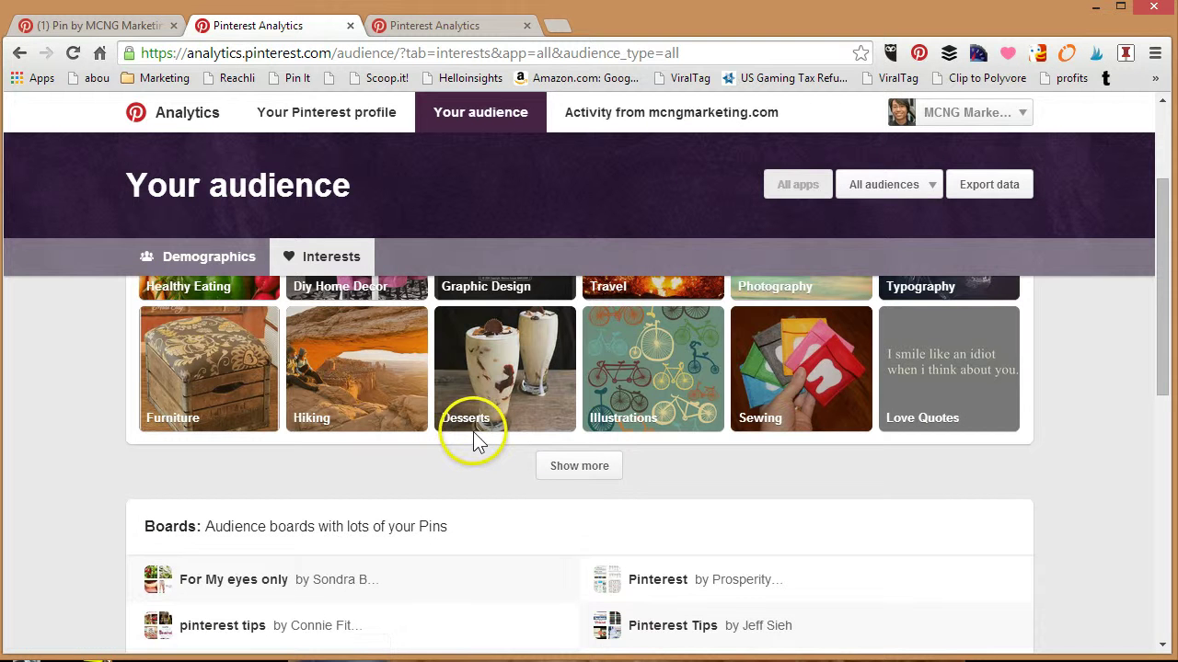
scroll(477, 442, down, 1)
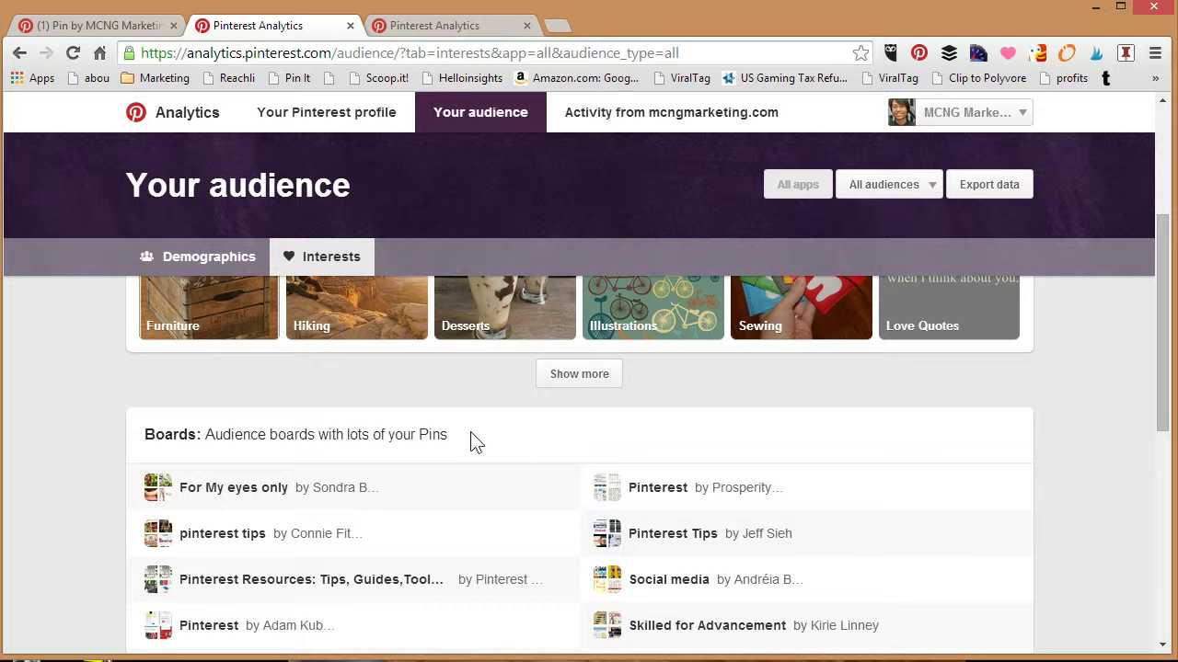
scroll(488, 425, down, 1)
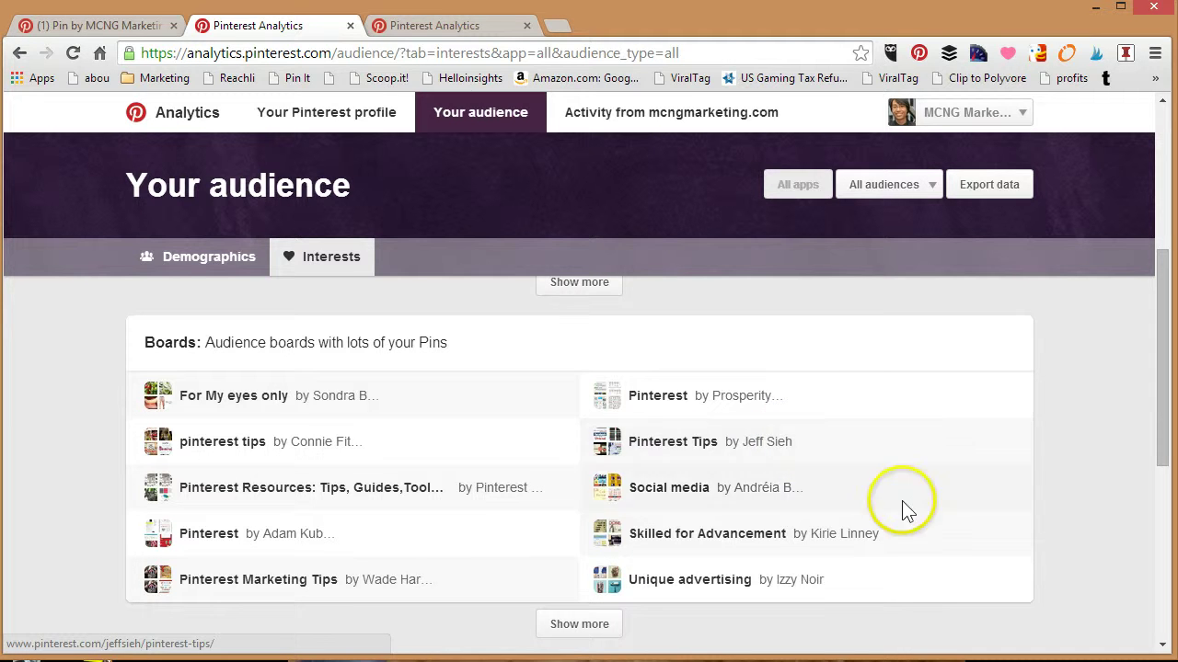
Filter the interests from all audiences to Your followers.
scroll(893, 501, up, 1)
scroll(887, 501, up, 3)
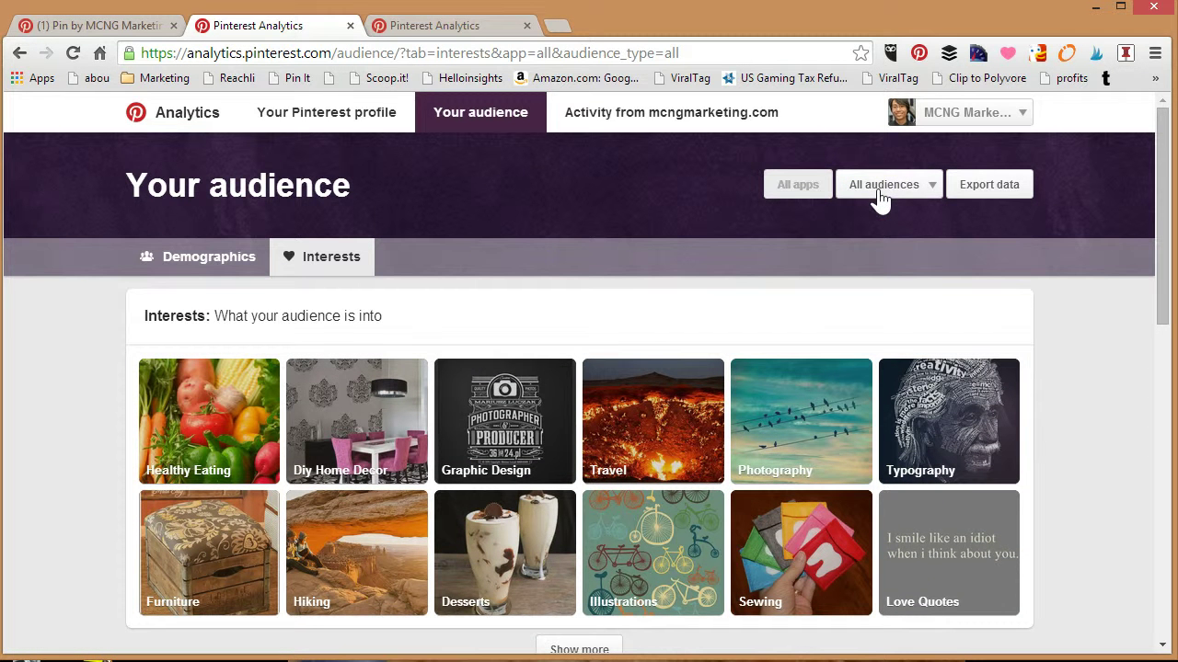
click(802, 184)
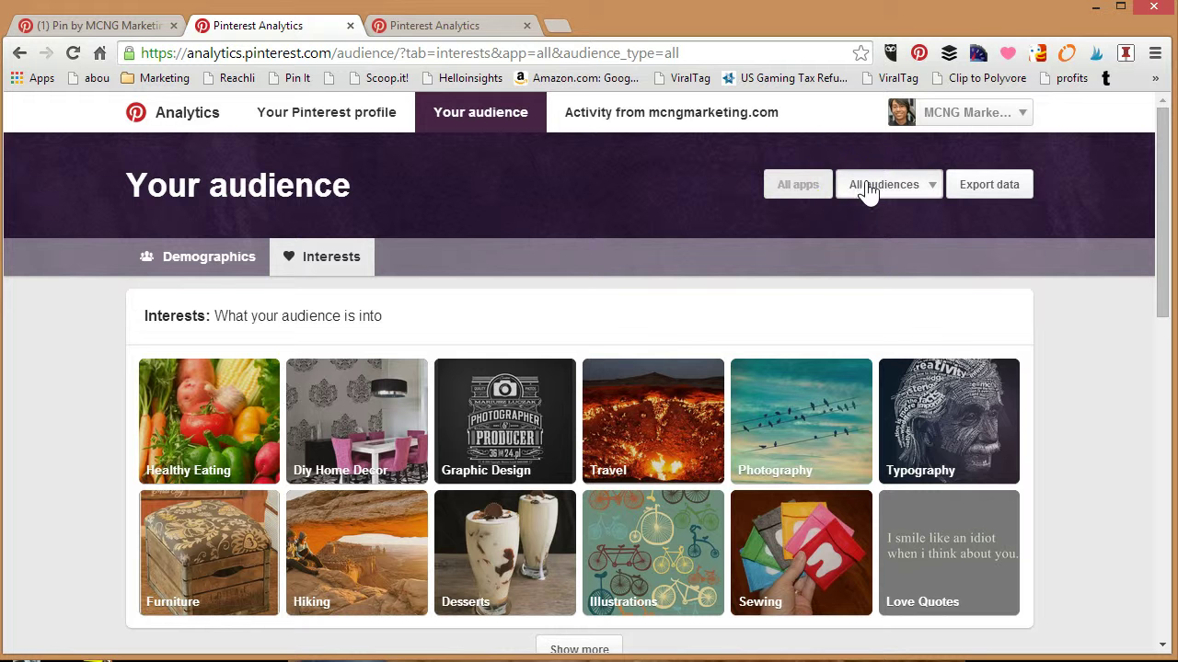
click(927, 190)
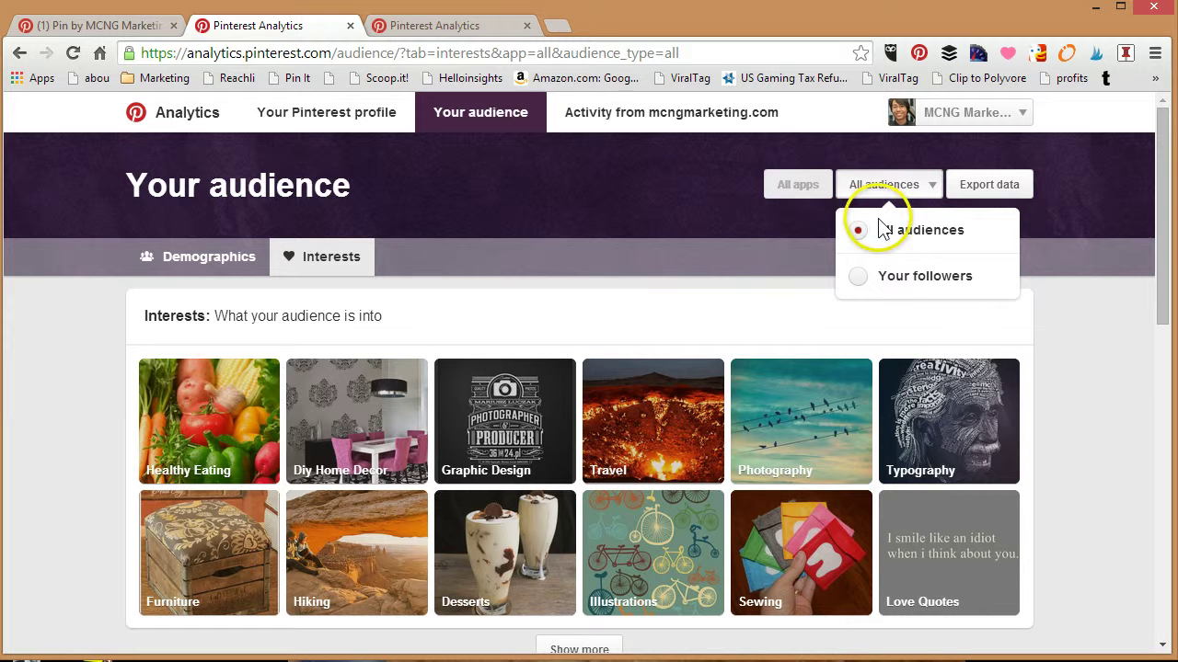
click(896, 277)
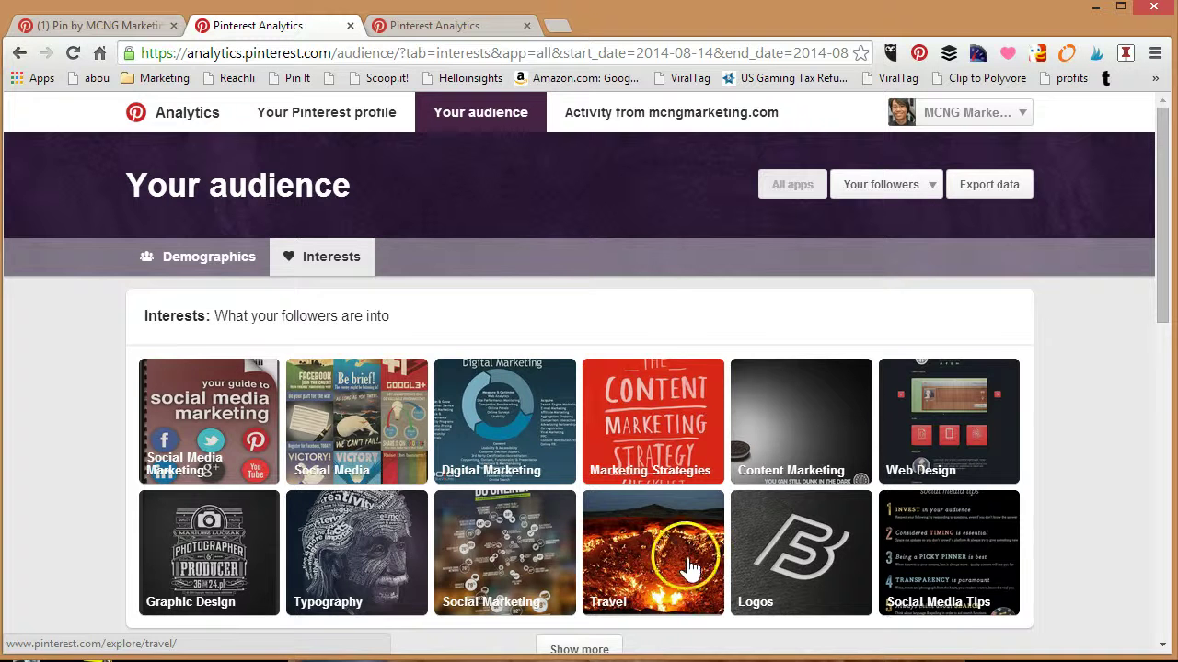
Review the follower boards with lots of your Pins, and show more of the followers' interest categories.
scroll(497, 438, down, 2)
scroll(477, 438, down, 1)
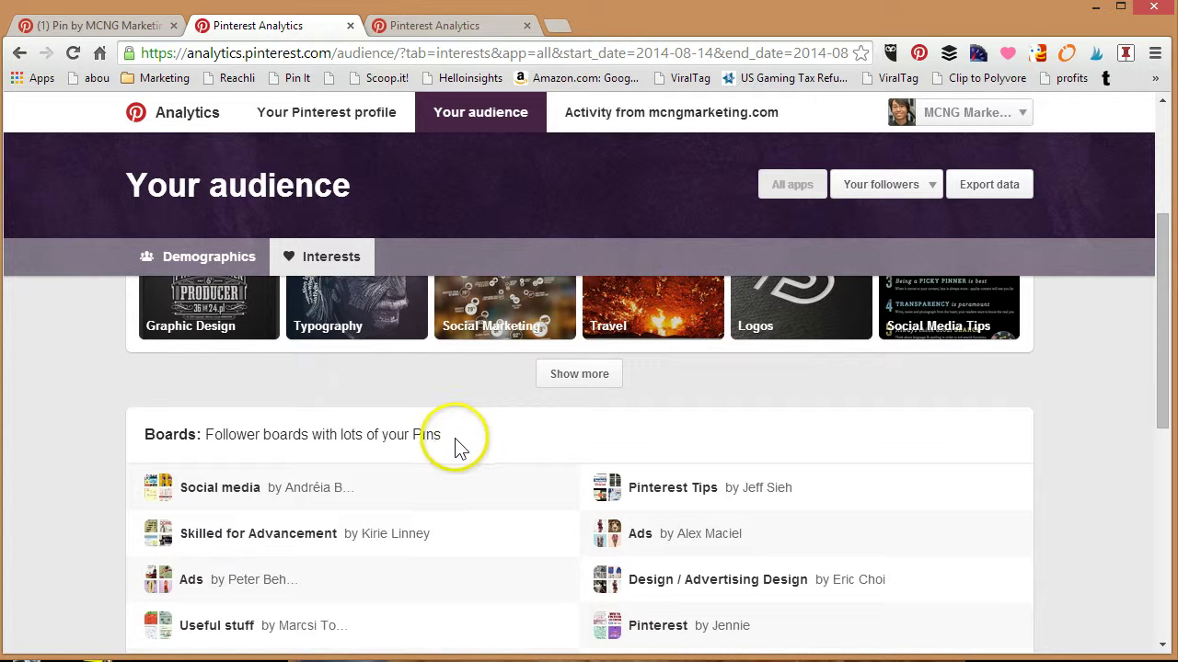
scroll(462, 448, down, 1)
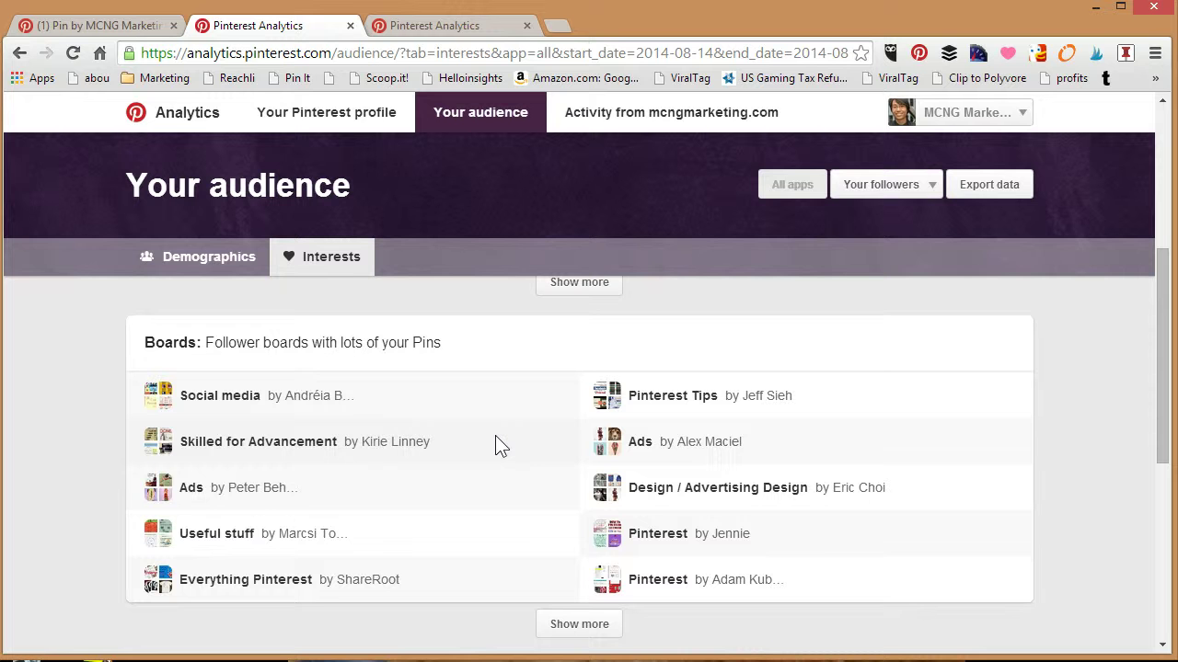
scroll(465, 416, up, 3)
scroll(492, 430, down, 1)
click(580, 462)
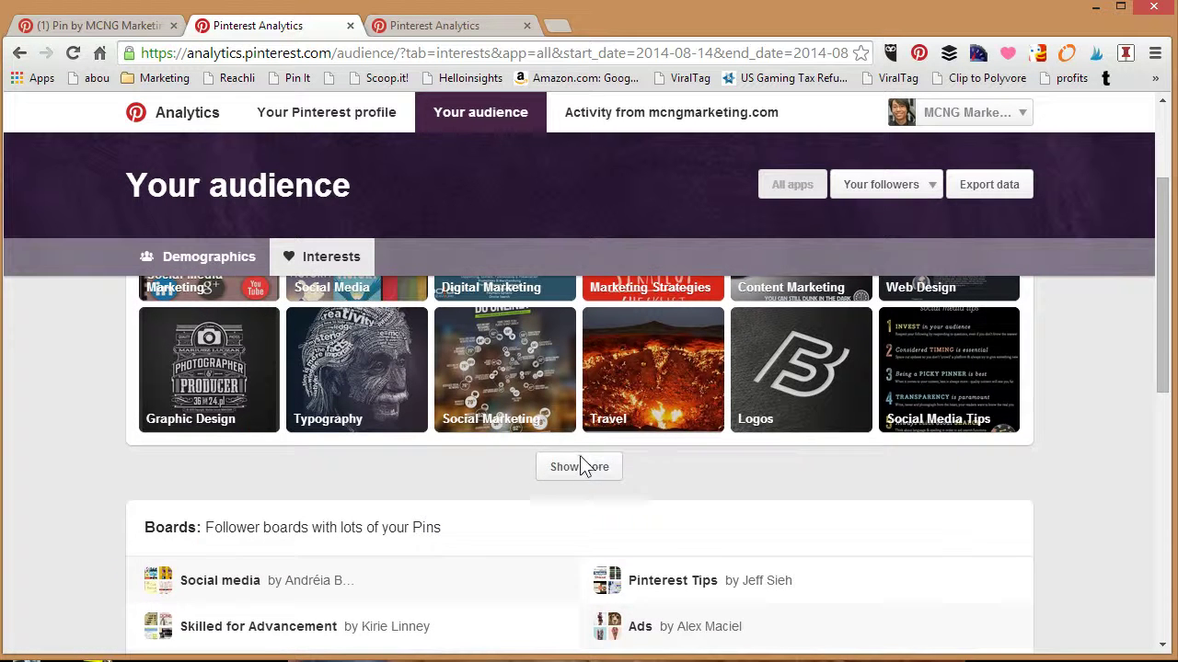
click(539, 424)
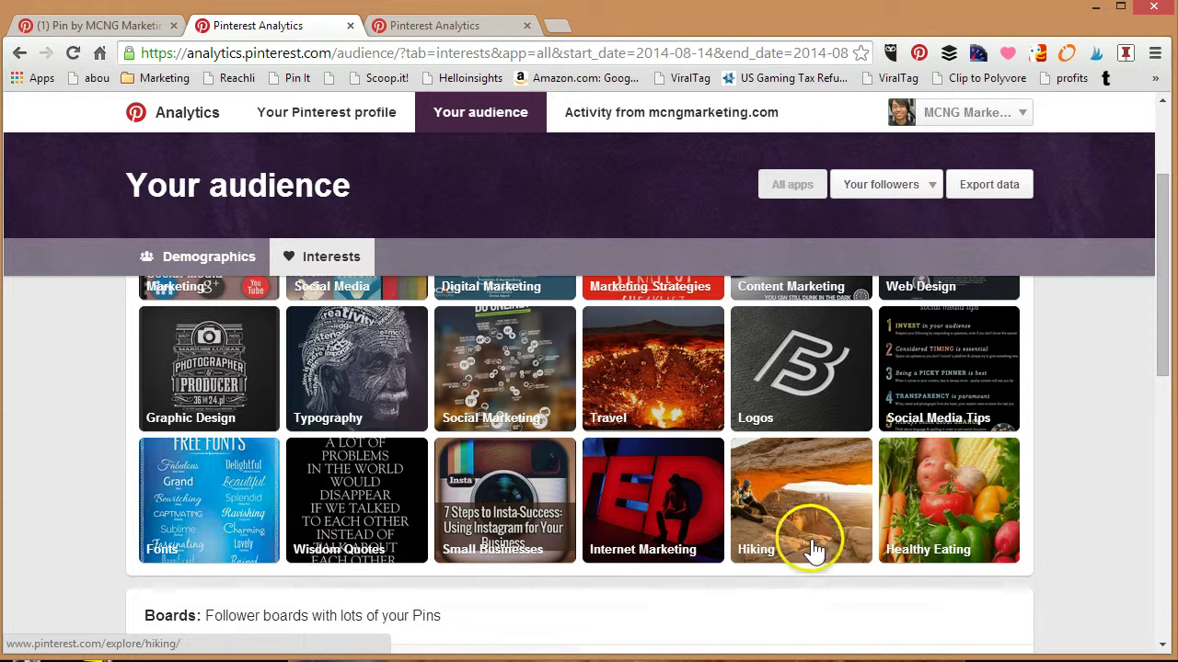
scroll(788, 575, down, 2)
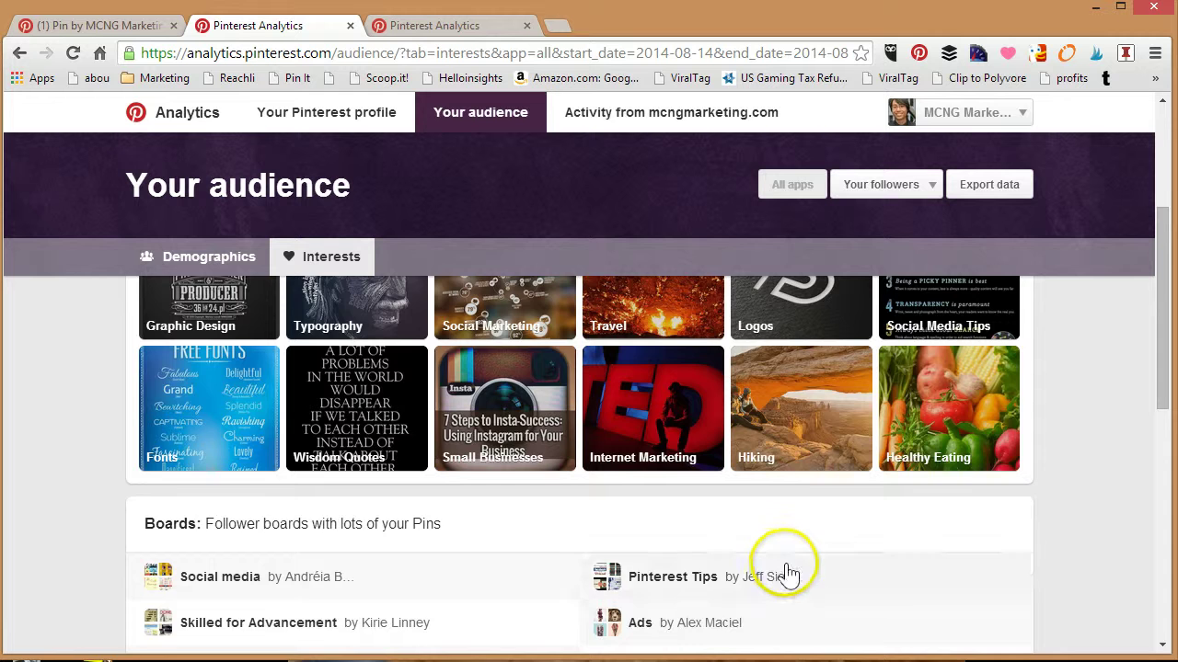
scroll(749, 561, up, 3)
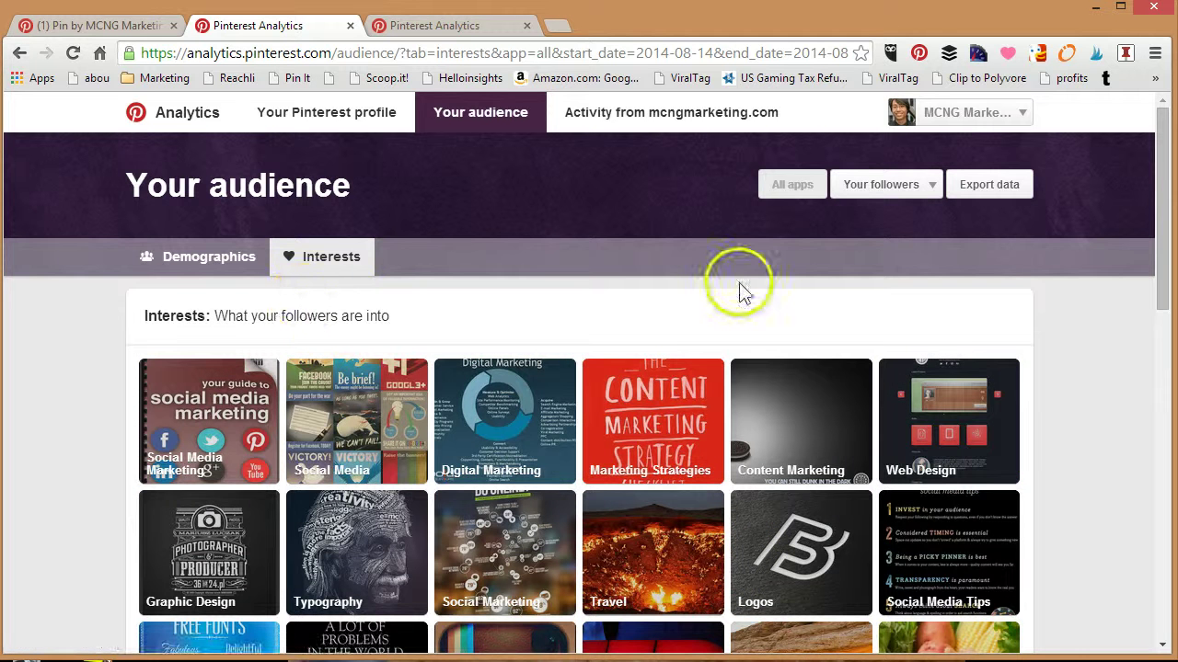
Open the followers' Demographics, limit the data to the Mobile web app, and review the country and metro figures.
click(159, 268)
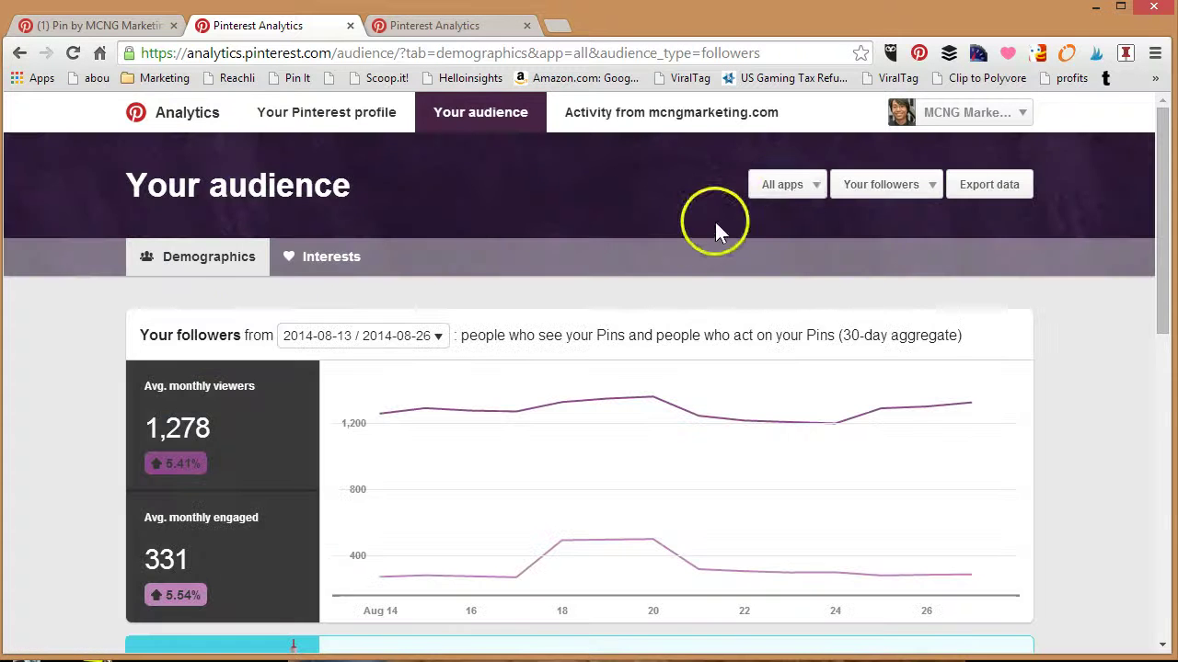
click(789, 188)
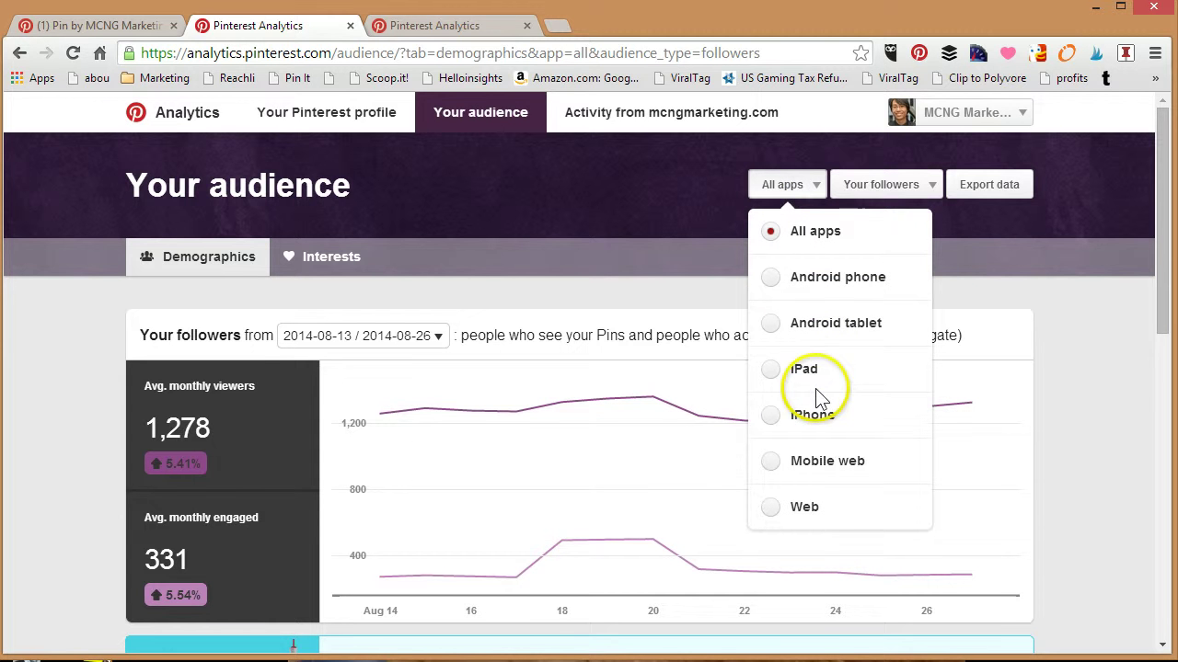
click(814, 471)
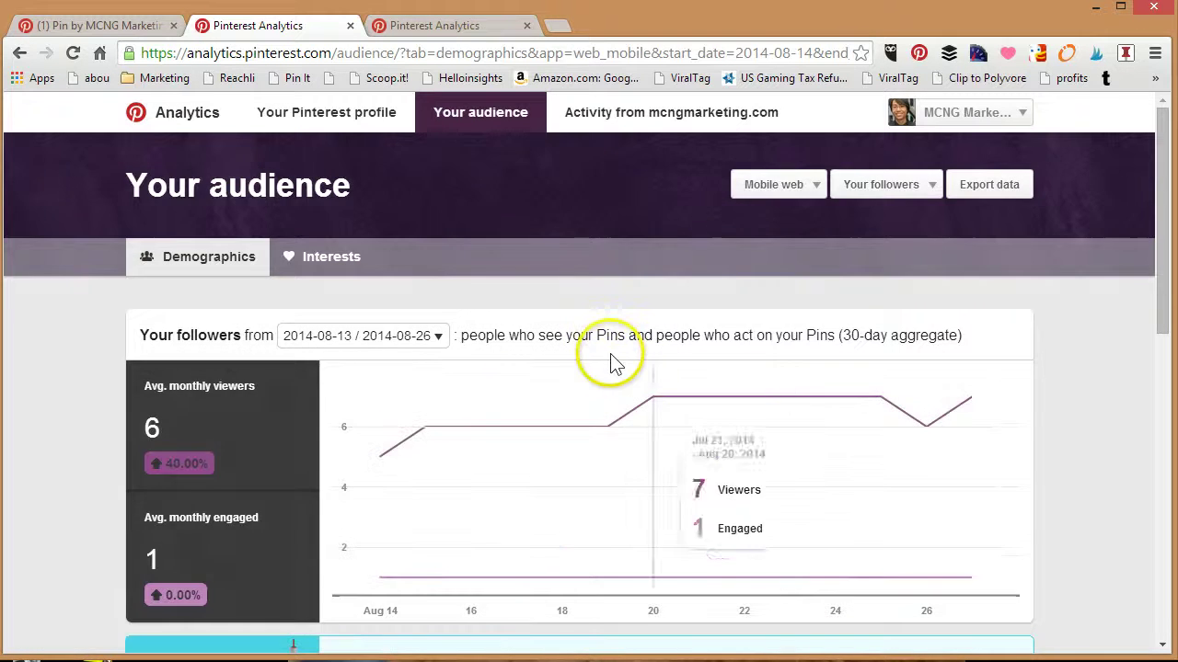
click(485, 395)
scroll(481, 405, down, 4)
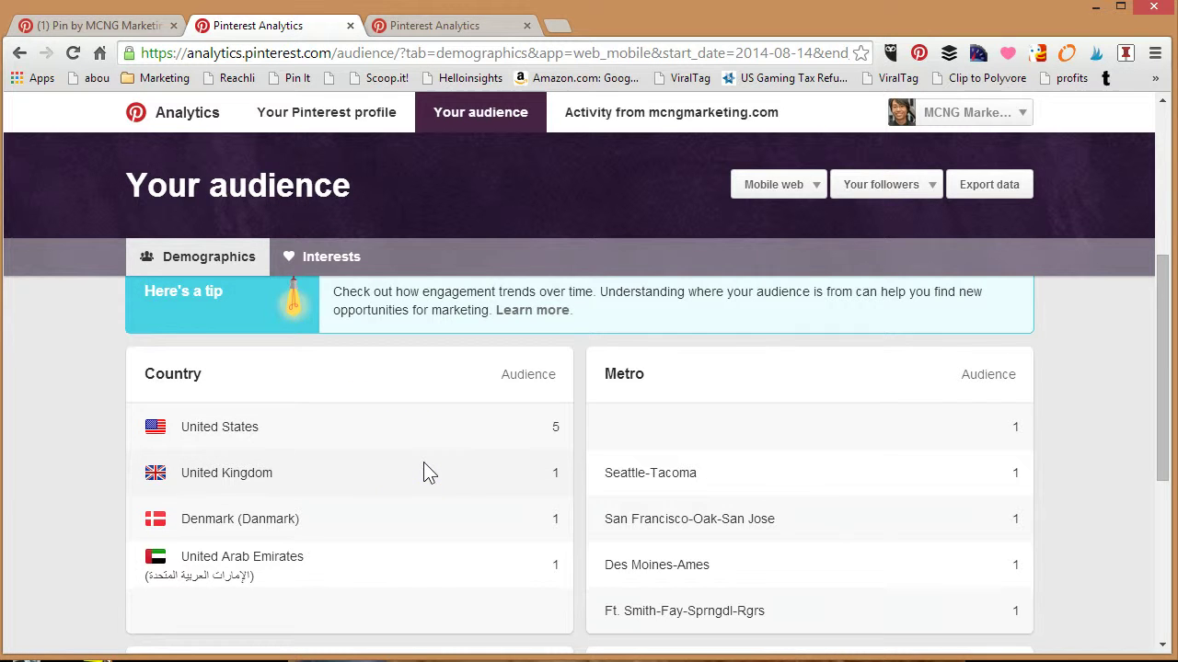
scroll(425, 471, up, 4)
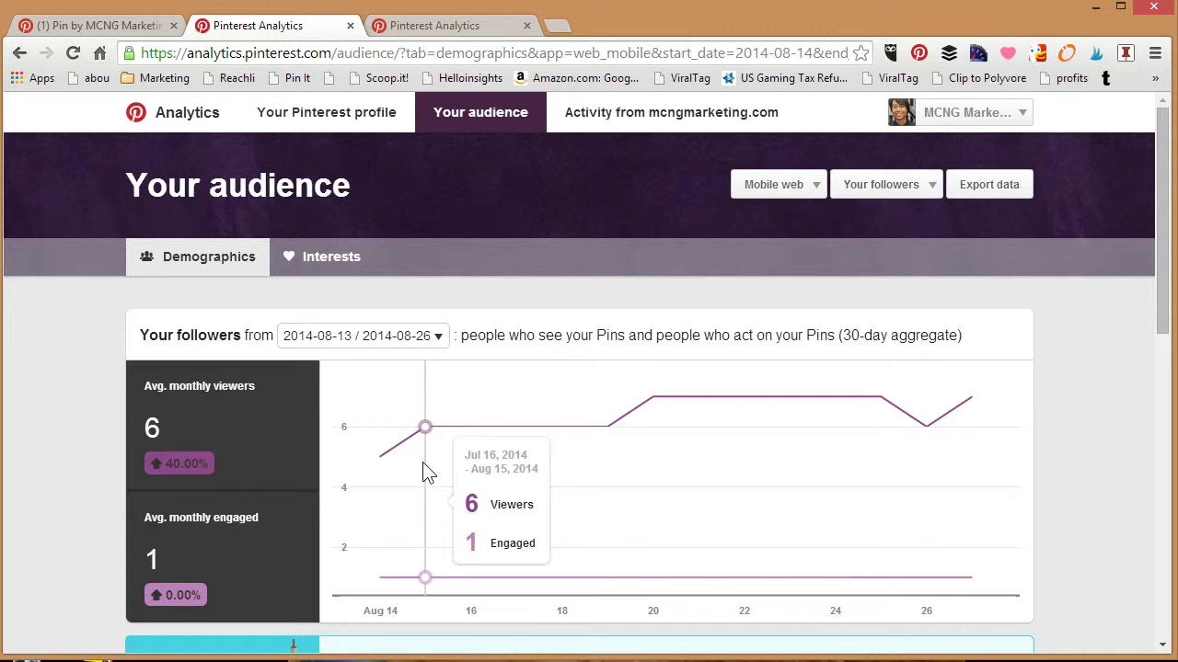